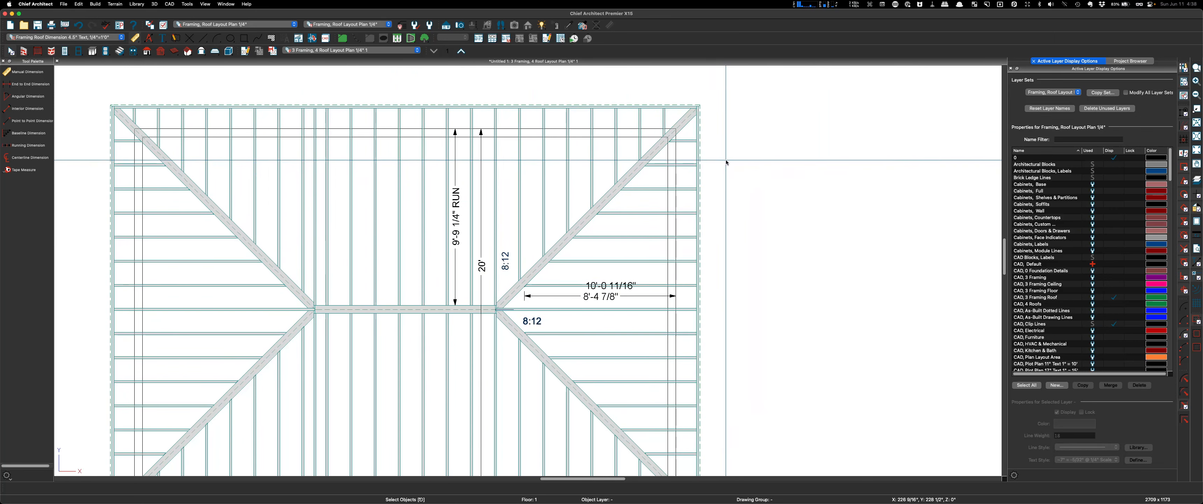
# - Dimension the spacing between the rafter in line with the ridge and the next hip-end rafter using Point to Point Dimension
pyautogui.scroll(-1, 398, 153)
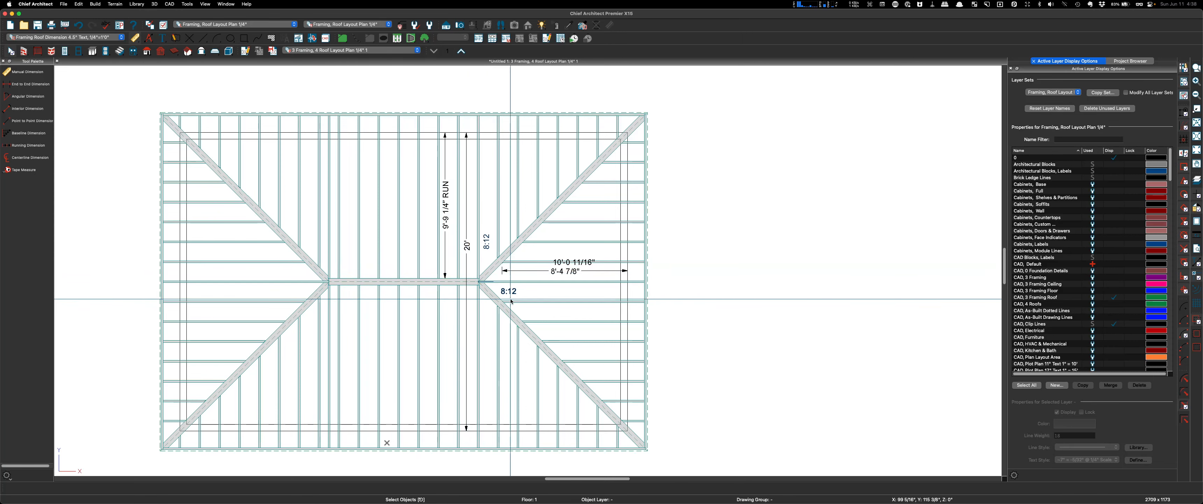
pyautogui.scroll(3, 652, 303)
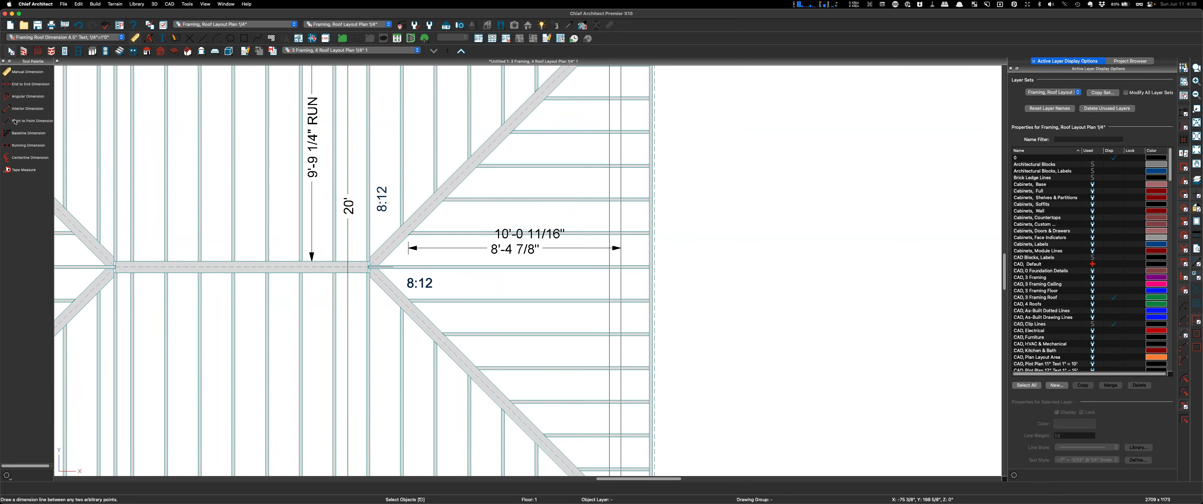
pyautogui.click(35, 127)
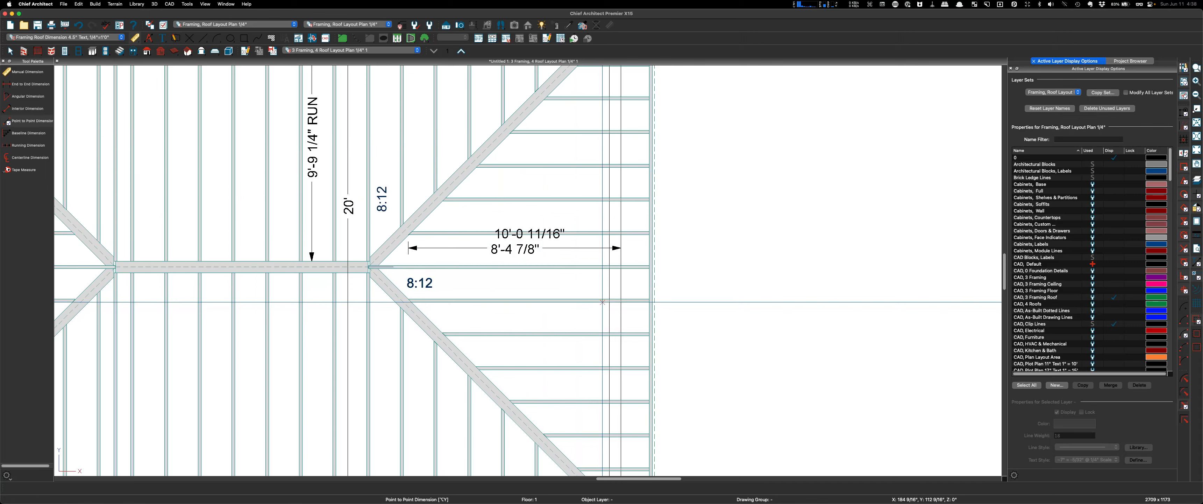
pyautogui.moveTo(601, 302); pyautogui.dragTo(602, 268)
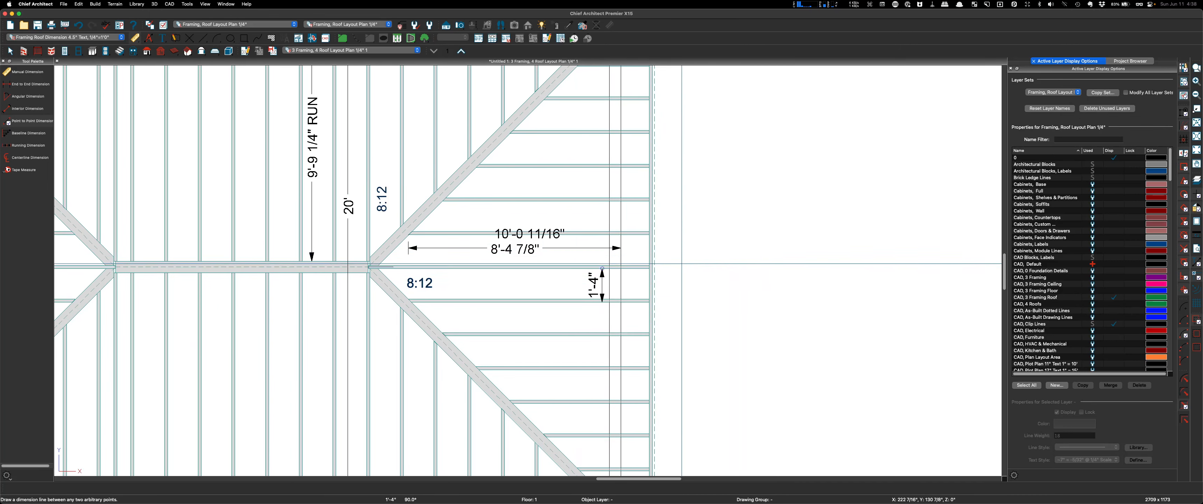
# - Dimension the hip-end overhang from the outer wall line, once to the fascia and once to the dashed roof edge line
pyautogui.scroll(-2, 450, 281)
pyautogui.scroll(-1, 388, 273)
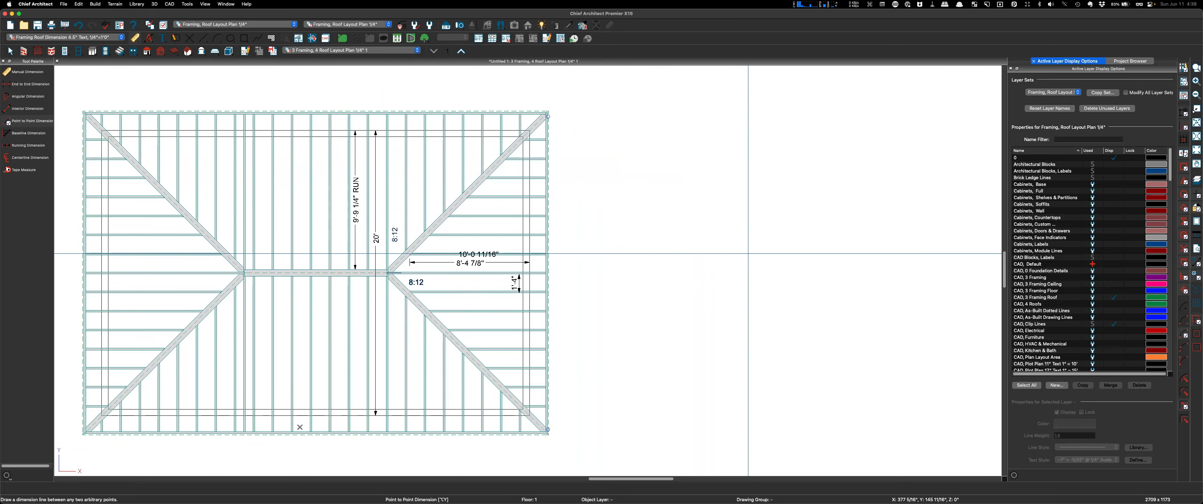
pyautogui.scroll(3, 390, 278)
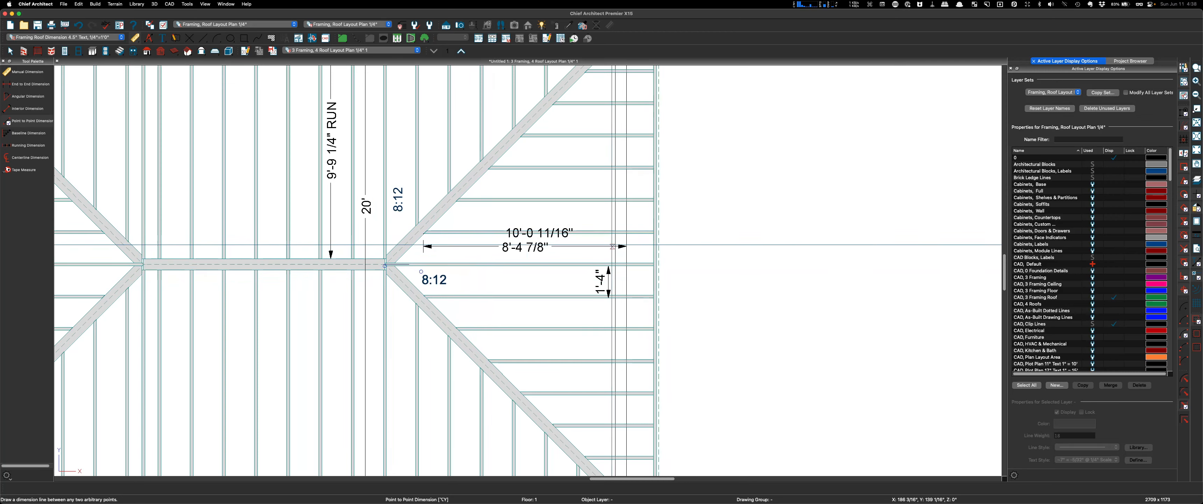
pyautogui.scroll(-3, 586, 217)
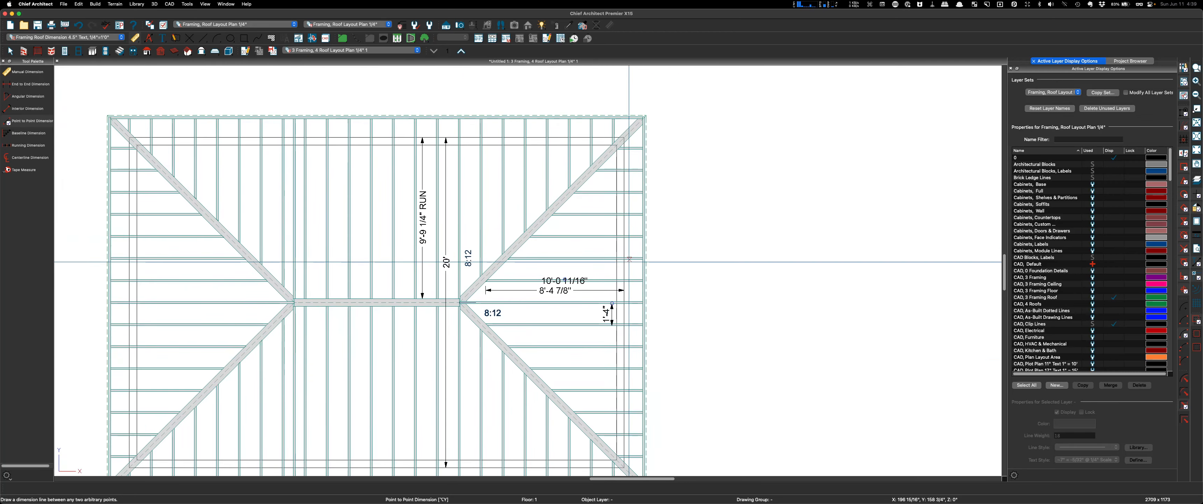
pyautogui.click(509, 258)
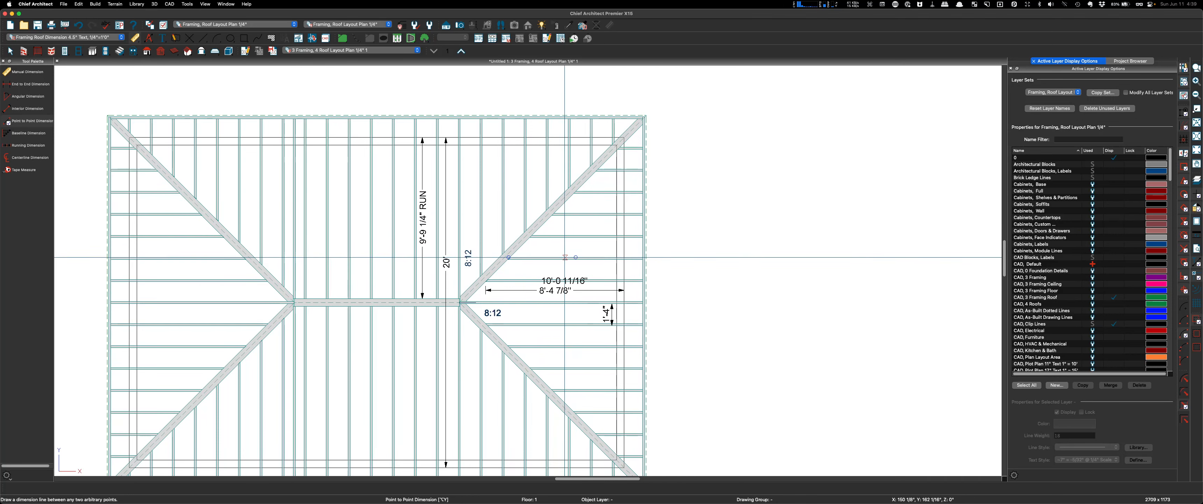
pyautogui.scroll(5, 644, 270)
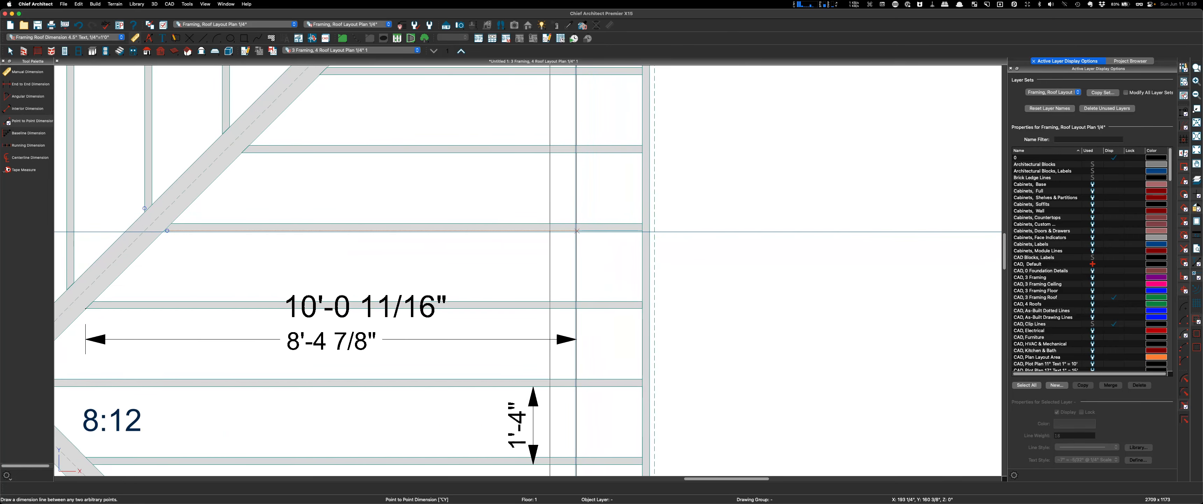
pyautogui.moveTo(577, 230); pyautogui.dragTo(649, 231)
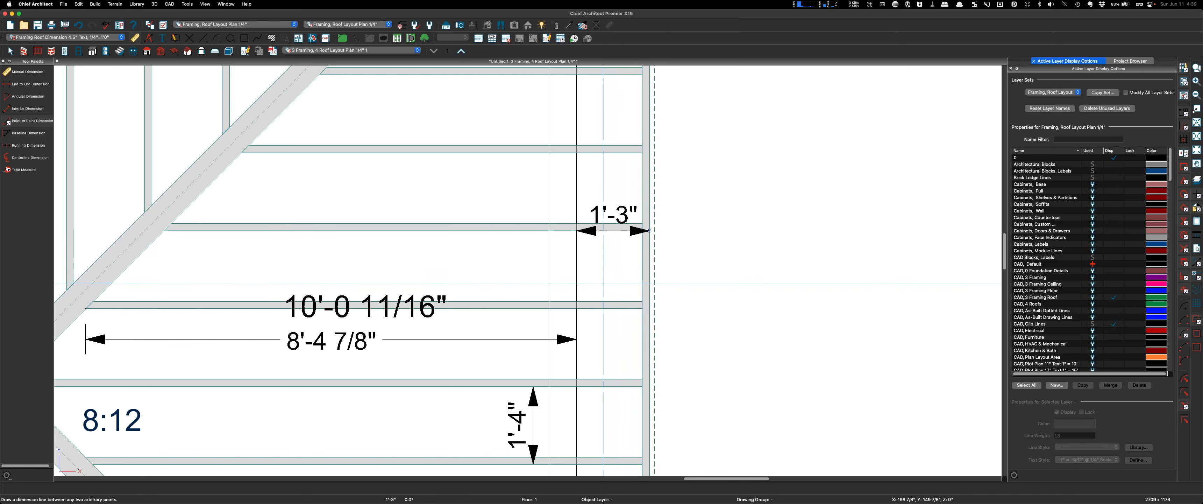
pyautogui.moveTo(577, 273); pyautogui.dragTo(654, 274)
pyautogui.scroll(-3, 771, 273)
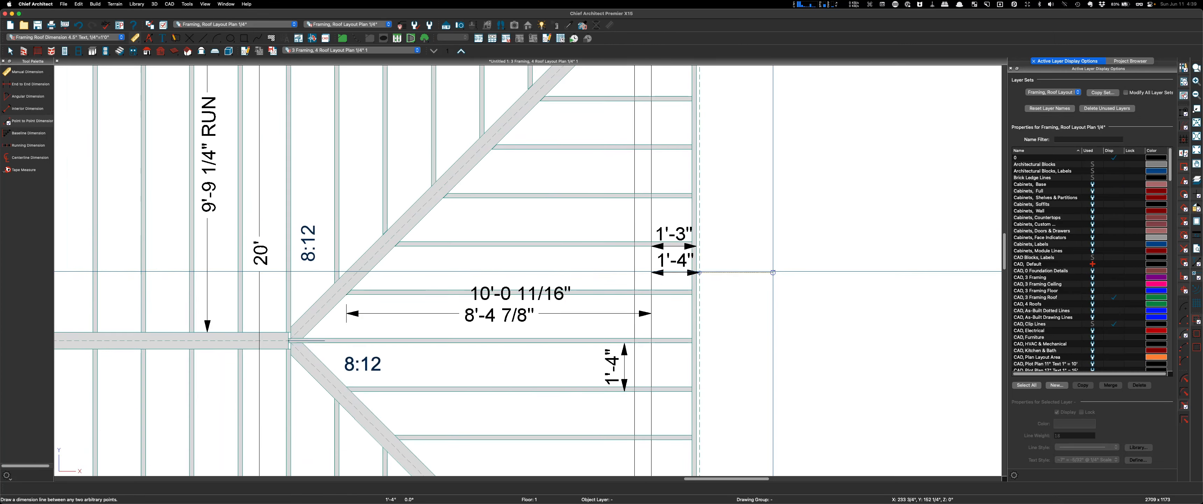
pyautogui.press('Escape')
# - Examine the wall lines, rafters and hip around the roof corner and eave below the dimensioned hip end
pyautogui.scroll(-8, 719, 252)
pyautogui.scroll(-1, 740, 205)
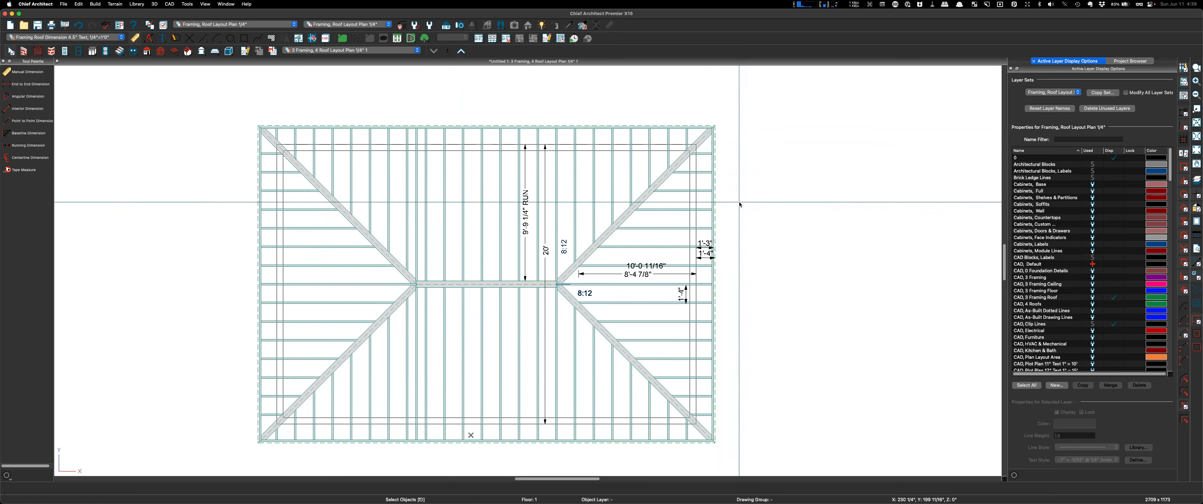
pyautogui.scroll(5, 745, 409)
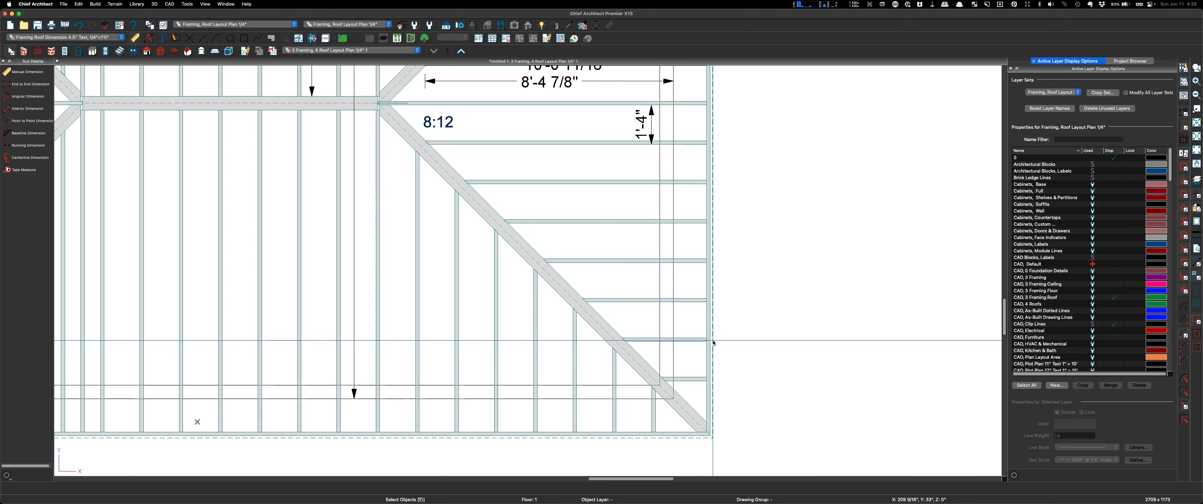
pyautogui.scroll(-3, 458, 351)
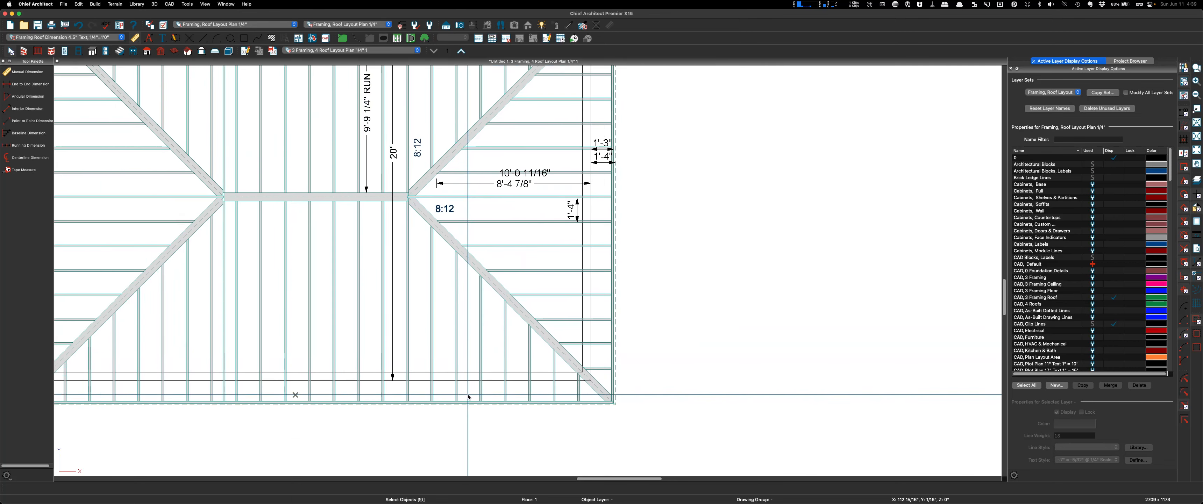
pyautogui.scroll(4, 469, 396)
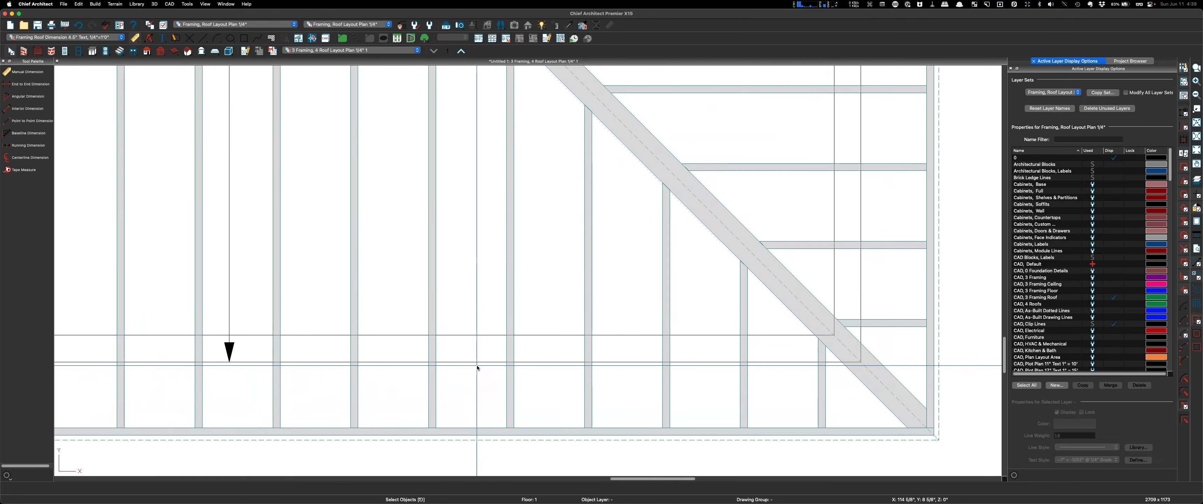
pyautogui.scroll(3, 477, 368)
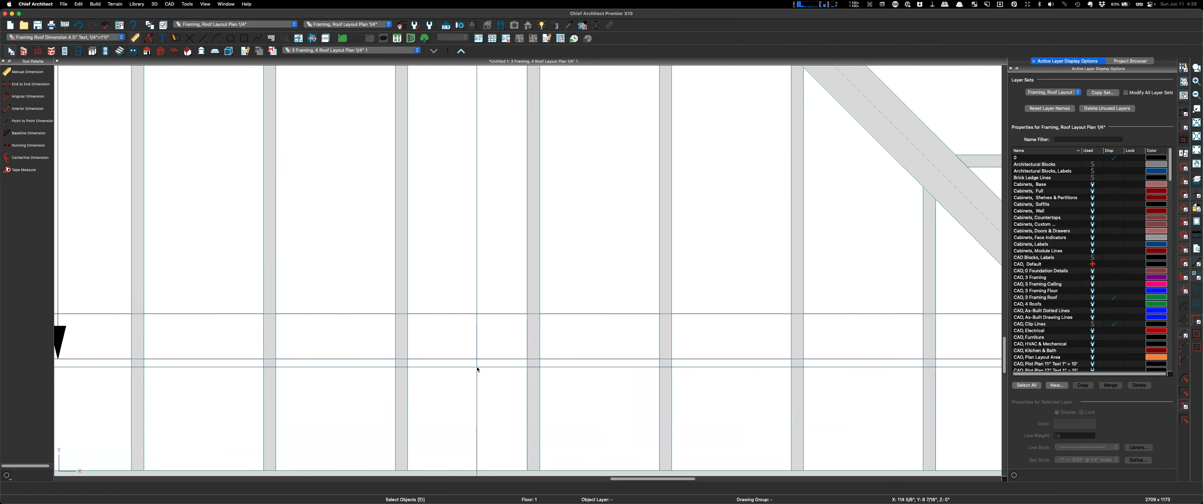
pyautogui.scroll(-2, 477, 369)
pyautogui.scroll(-1, 478, 369)
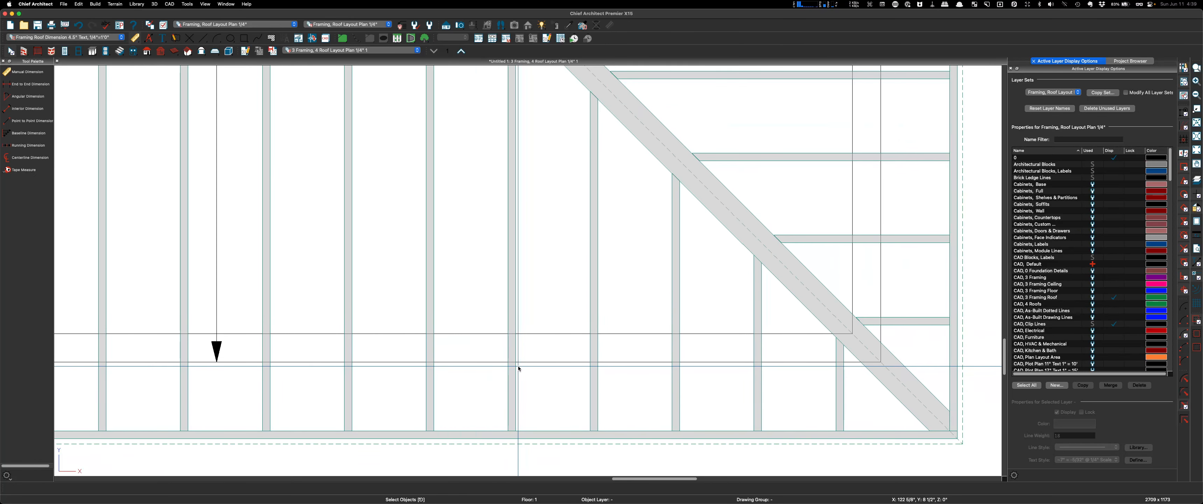
pyautogui.scroll(-2, 512, 383)
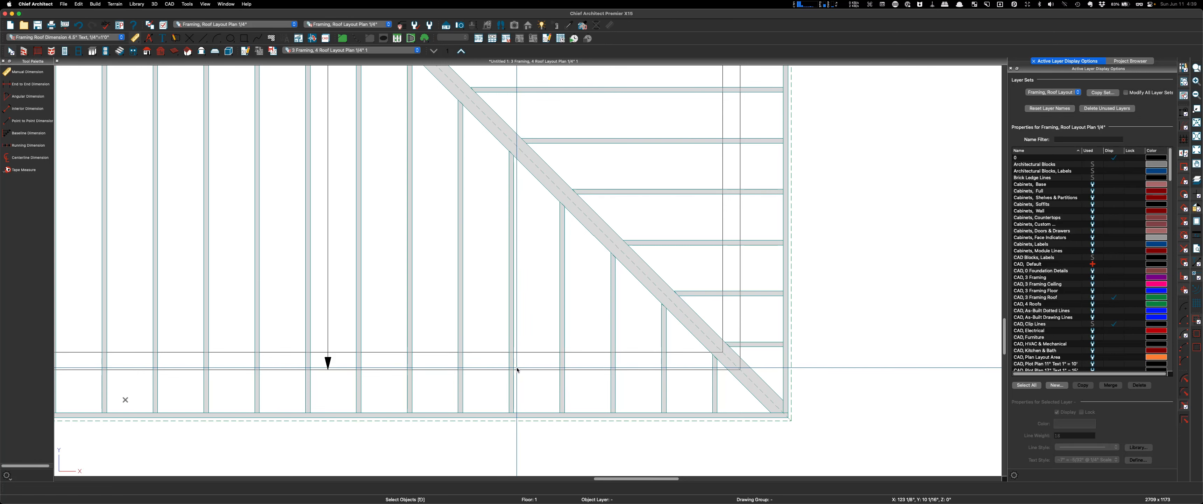
pyautogui.scroll(2, 541, 383)
pyautogui.scroll(-4, 478, 399)
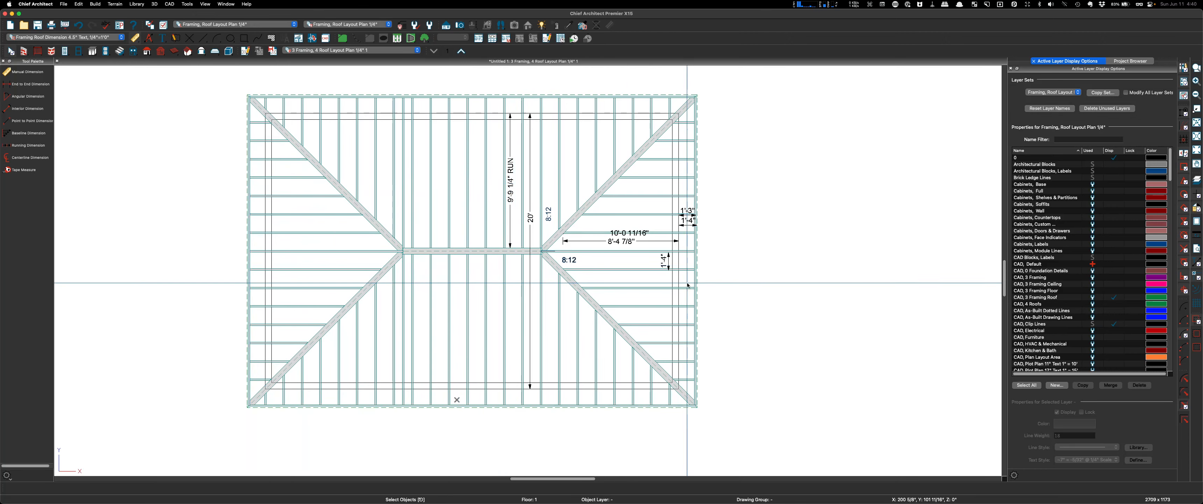
# - Examine the junction of ridge and hips at the dimensioned end, and select the jack rafter labelled 10'-0 11/16"
pyautogui.scroll(3, 695, 230)
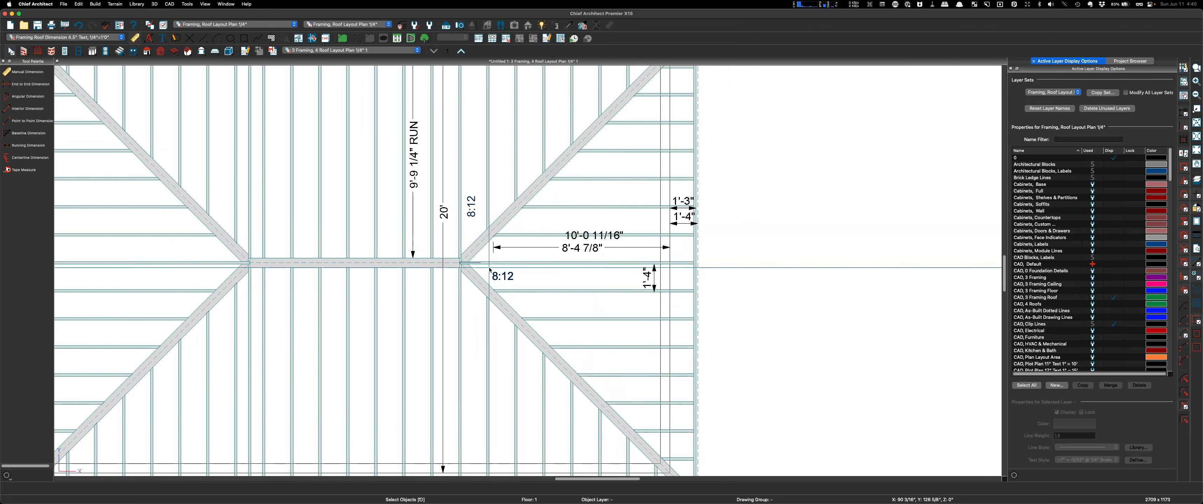
pyautogui.scroll(-2, 493, 290)
pyautogui.scroll(8, 487, 294)
pyautogui.scroll(8, 429, 252)
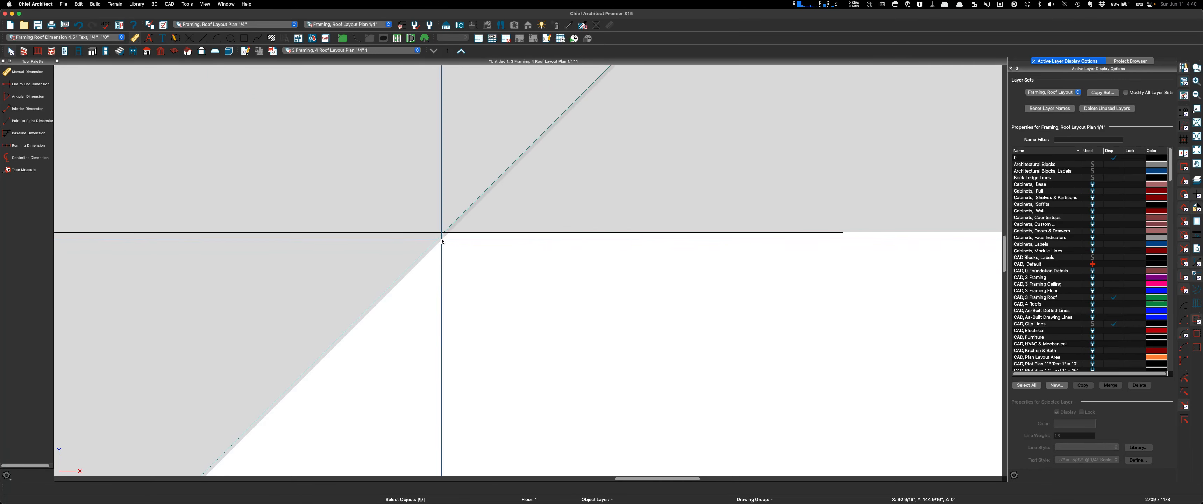
pyautogui.scroll(-15, 411, 248)
pyautogui.click(452, 248)
# - Switch to AutoCAD LT 2024, look at the new-drawing templates, and pick the most recent drawing from the files to continue working on
pyautogui.moveTo(27, 267)
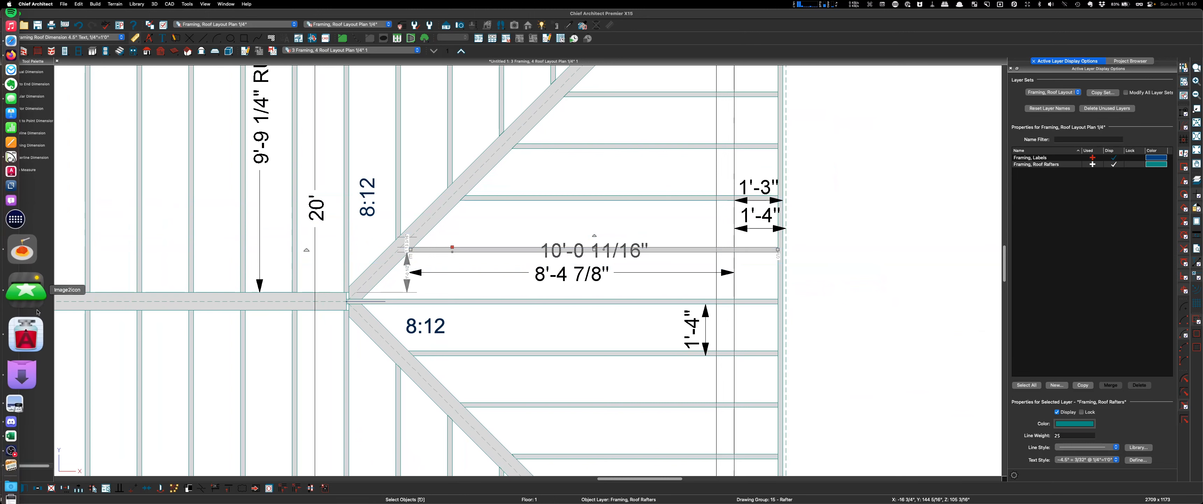
pyautogui.click(29, 235)
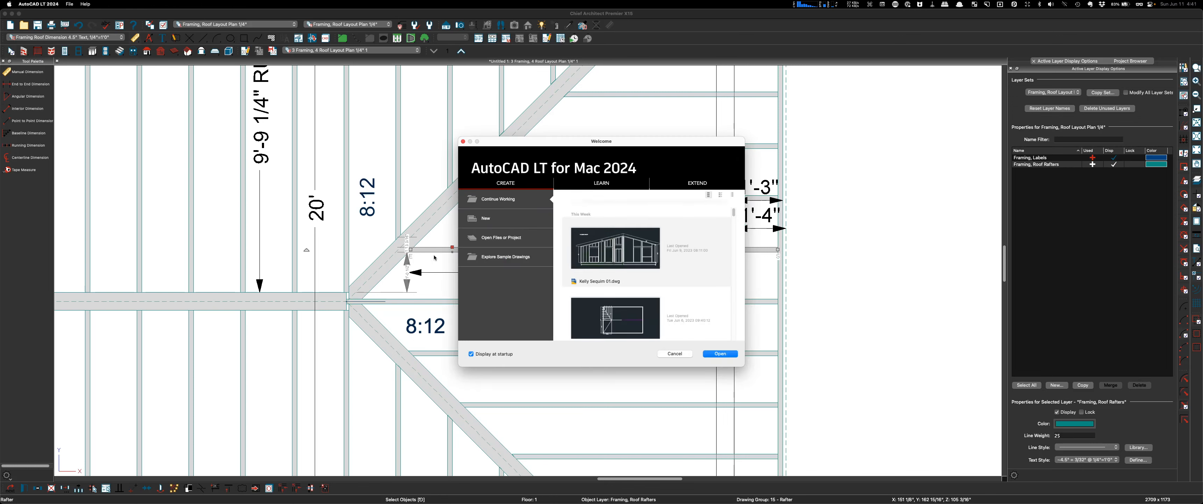
pyautogui.click(507, 220)
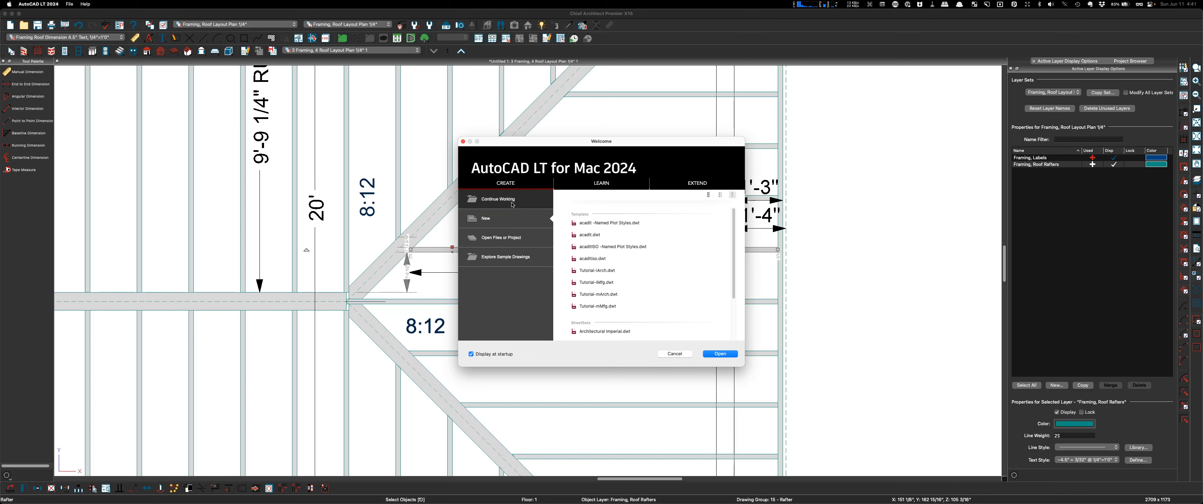
pyautogui.click(513, 204)
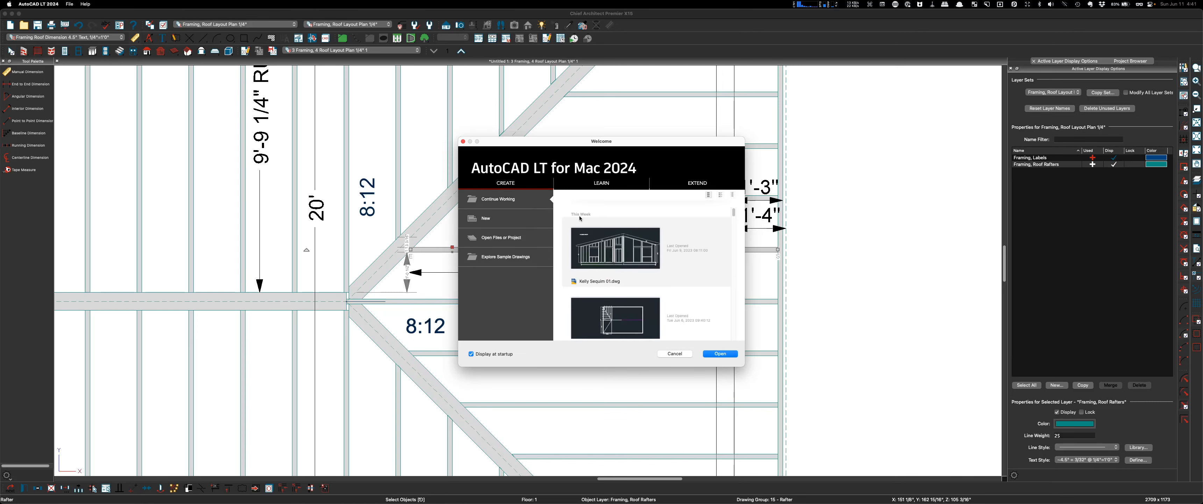
pyautogui.click(614, 255)
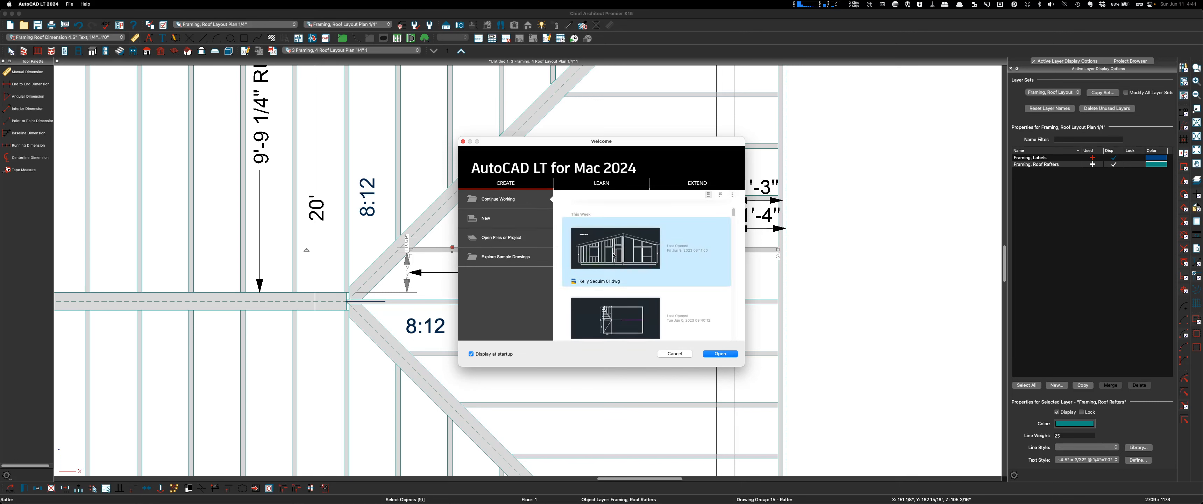